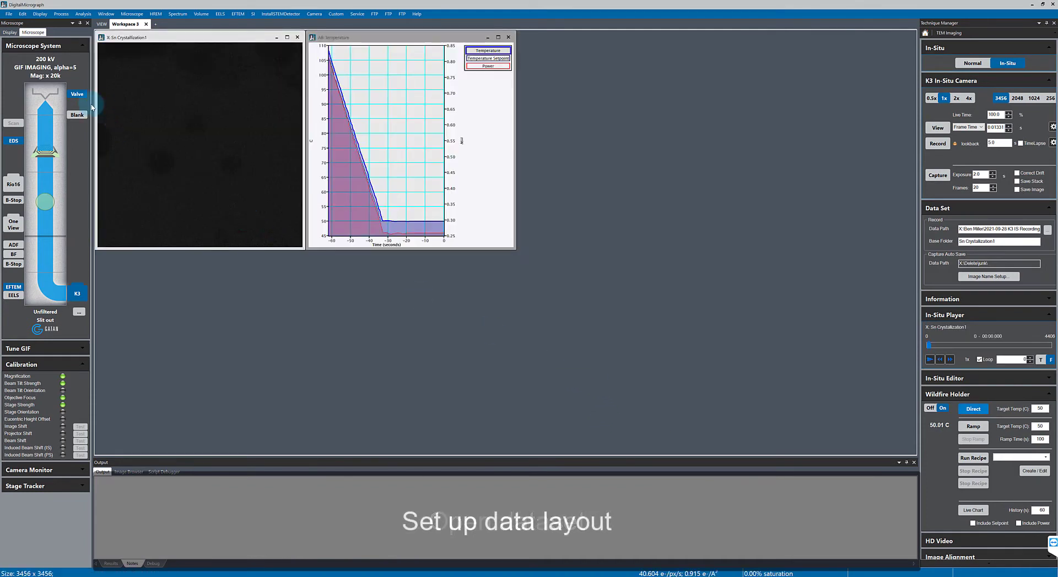
Enlarge the Sn Crystallization1 image to a zoom of 0.333333 and move the enlarged Temperature chart clear of it to the workspace's far side.
{"action": "left_click", "coordinate": [10, 33]}
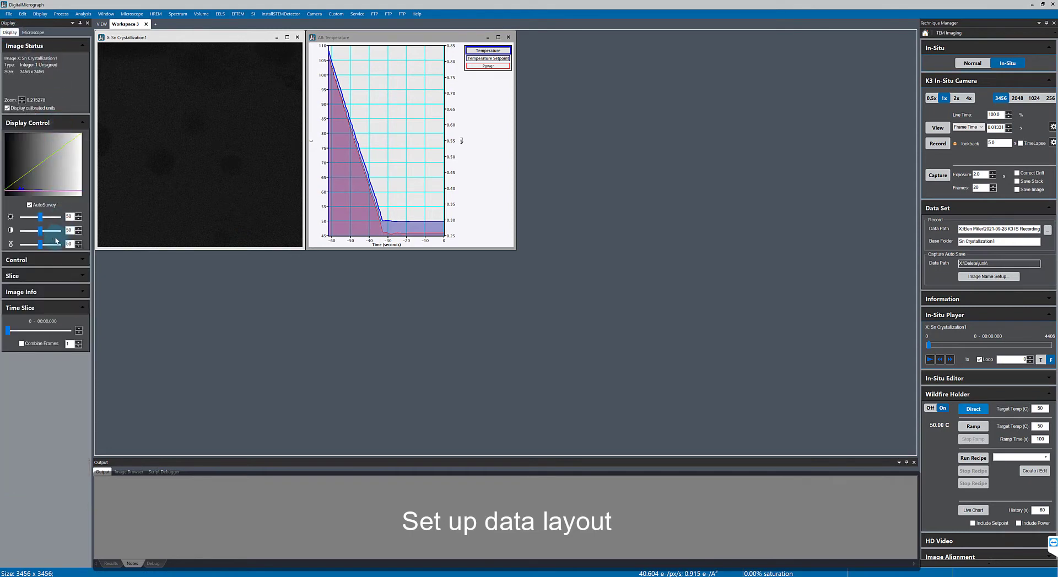
{"action": "left_click", "coordinate": [22, 98]}
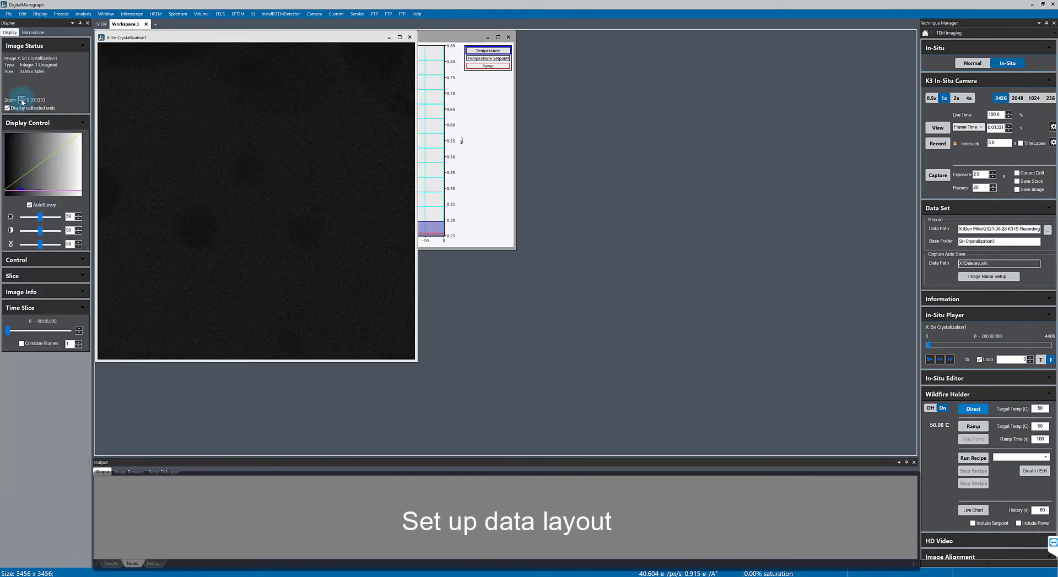
{"action": "left_click", "coordinate": [501, 161]}
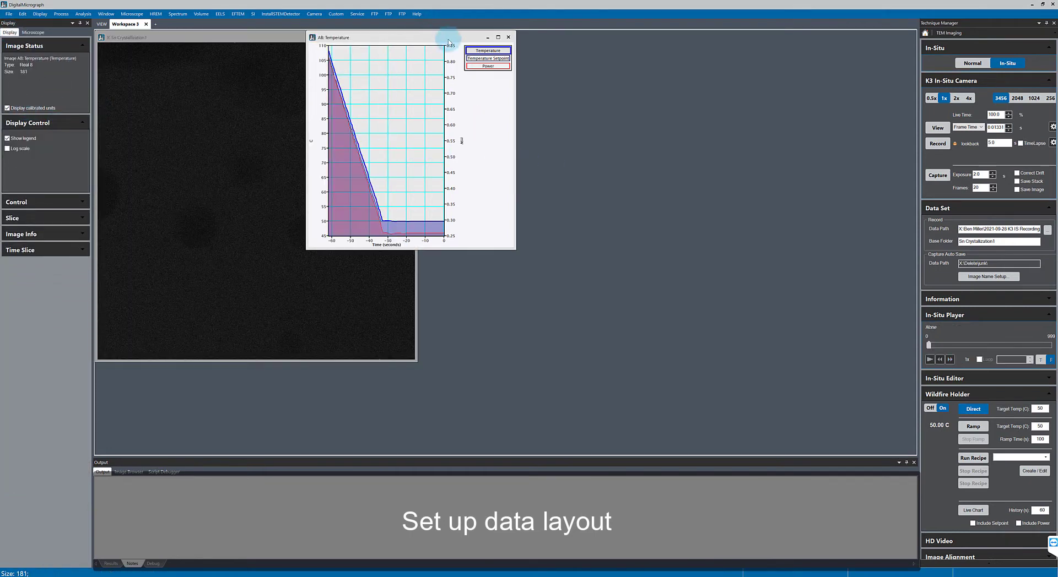
{"action": "left_click_drag", "start_coordinate": [470, 39], "coordinate": [842, 35]}
{"action": "left_click_drag", "start_coordinate": [701, 248], "coordinate": [684, 302]}
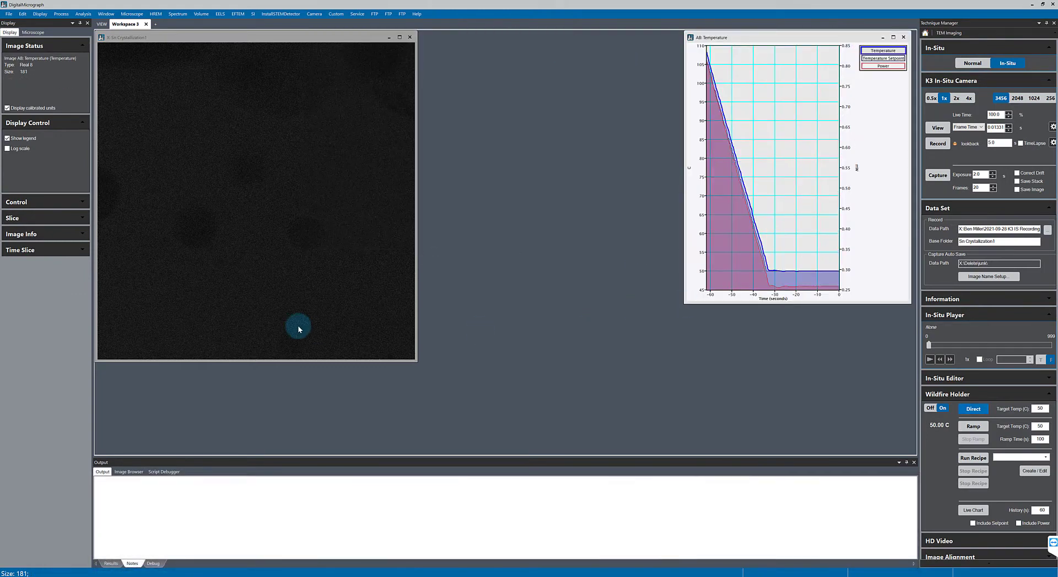
Create a live FFT of the Sn Crystallization1 image and resize the Temperature chart to fit beside it at the same height.
{"action": "left_click", "coordinate": [297, 325]}
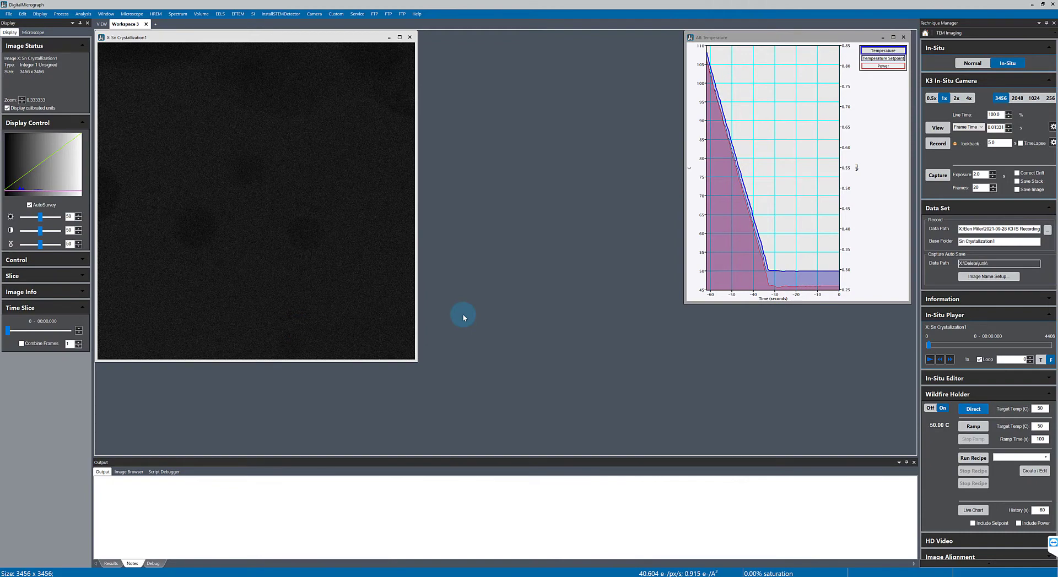
{"action": "key", "text": "ctrl+shift+f"}
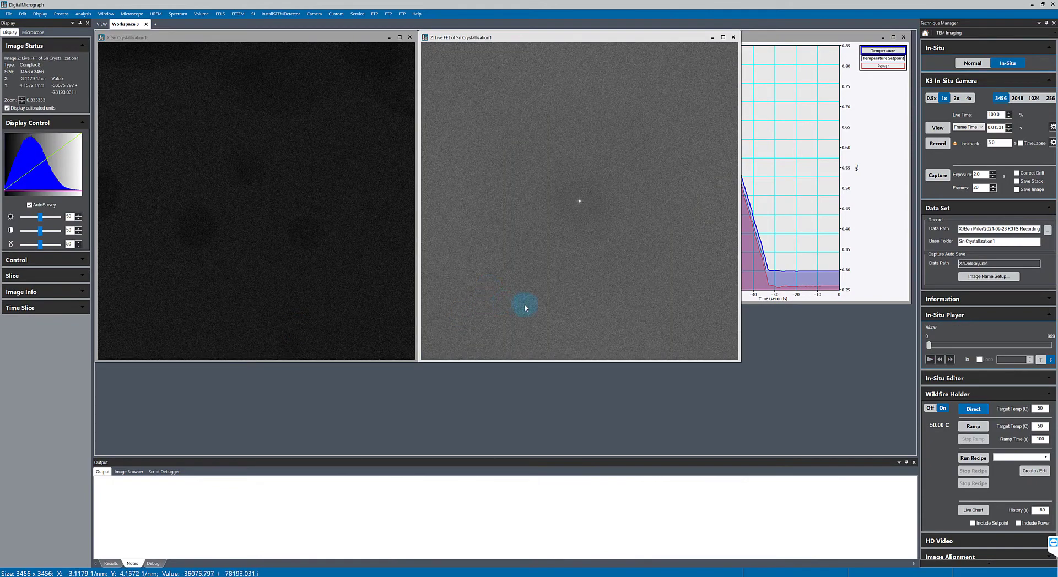
{"action": "left_click", "coordinate": [864, 300]}
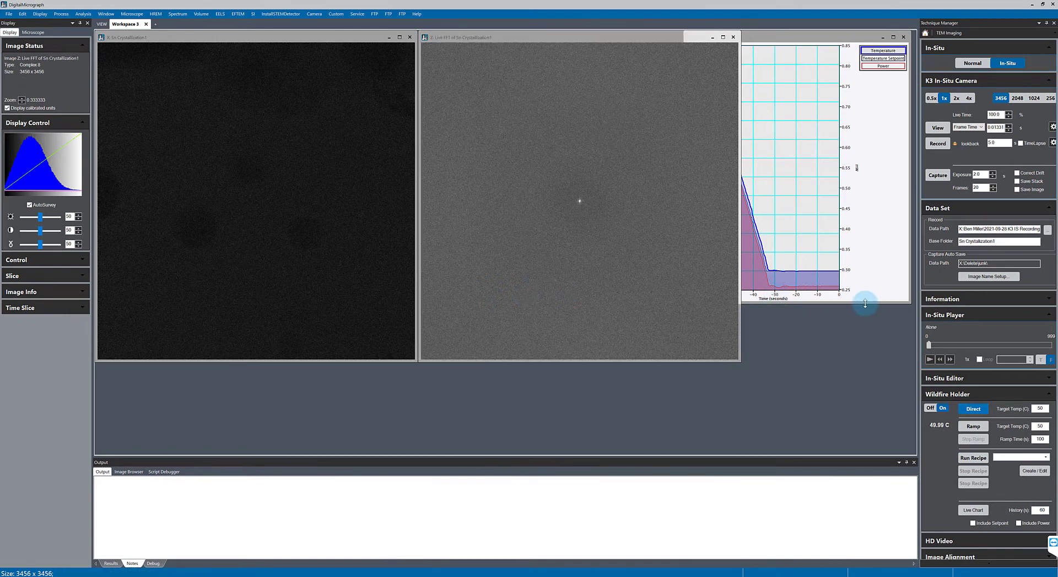
{"action": "left_click_drag", "start_coordinate": [693, 300], "coordinate": [741, 362]}
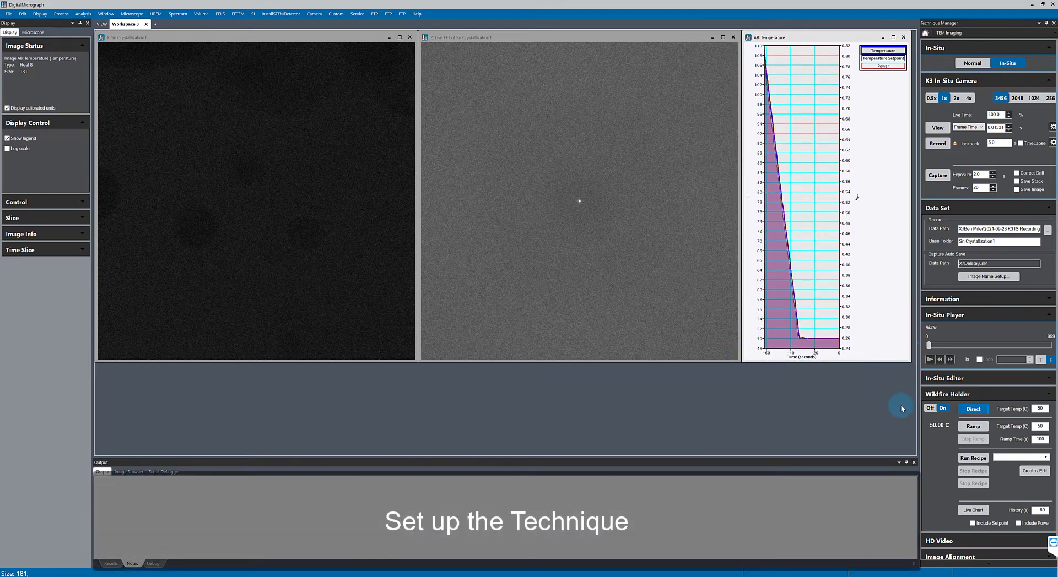
Collapse the Wildfire Holder and Data Set sections and expand the In-Situ Editor settings.
{"action": "left_click", "coordinate": [1052, 395]}
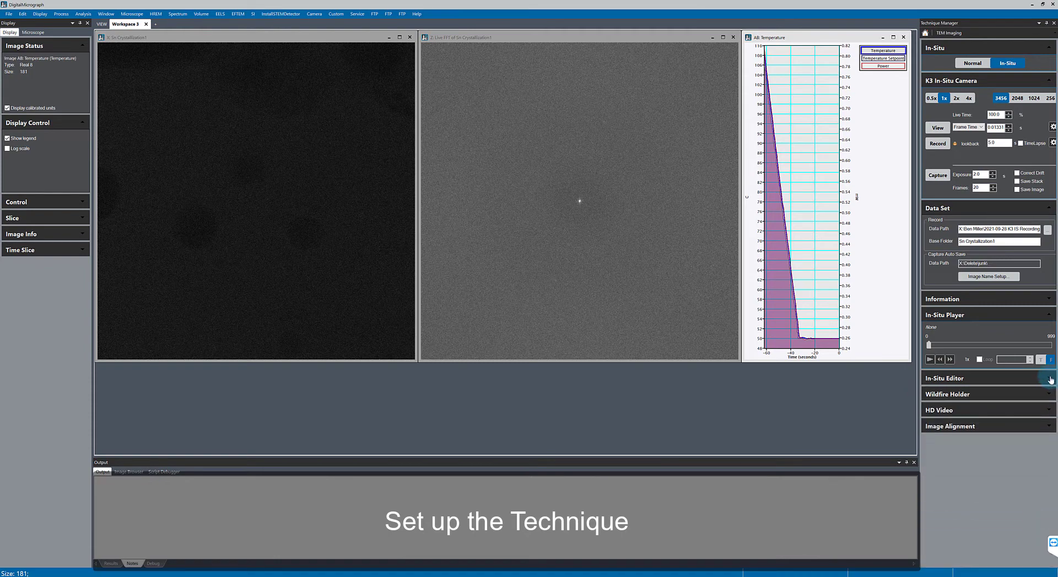
{"action": "left_click", "coordinate": [1050, 380]}
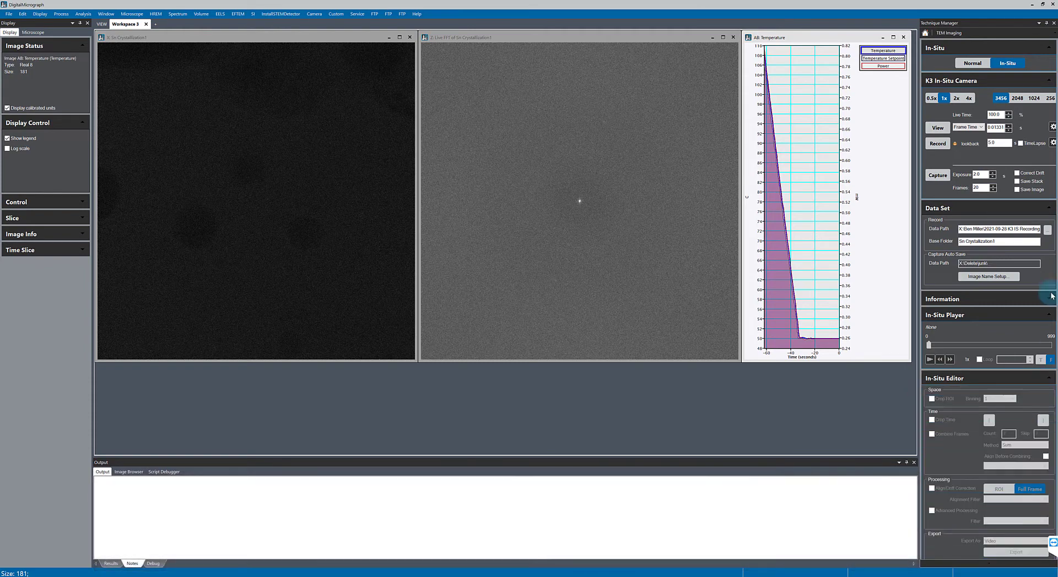
{"action": "left_click", "coordinate": [1049, 208]}
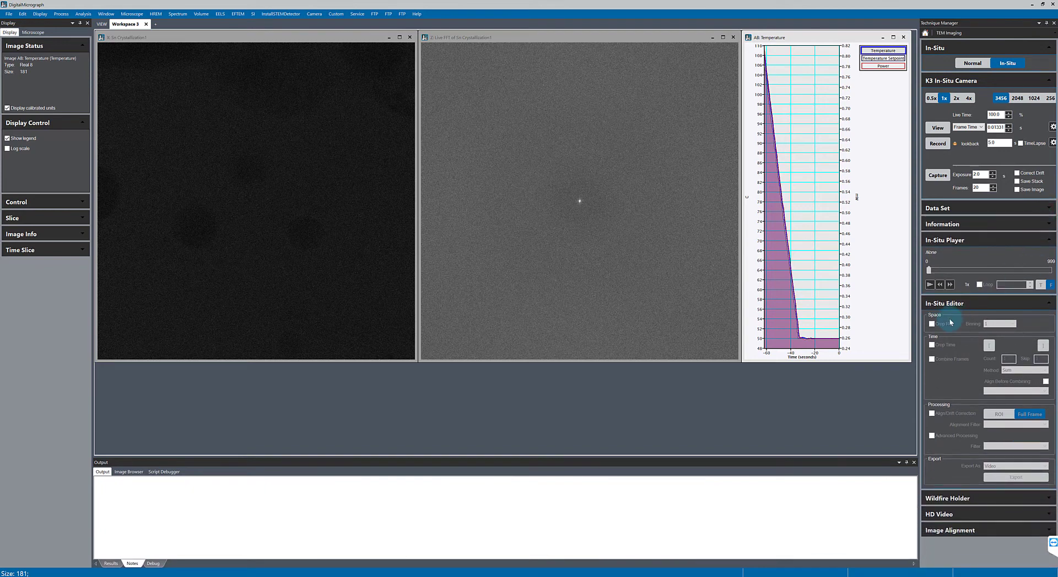
Play back the Sn Crystallization1 data set, raise the playback speed to 2x, and pause at frame 1673.
{"action": "left_click", "coordinate": [275, 218]}
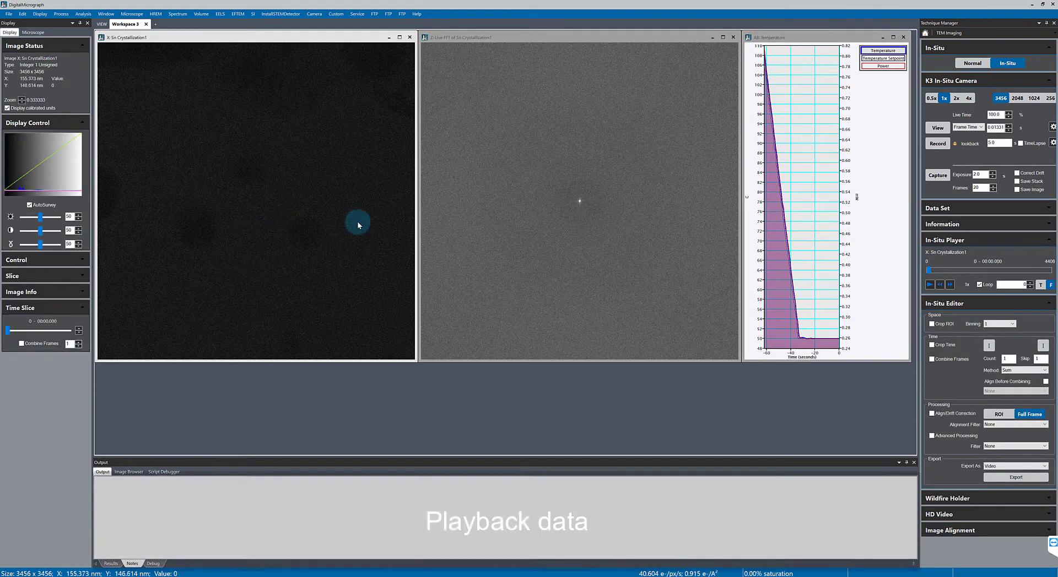
{"action": "left_click", "coordinate": [929, 286]}
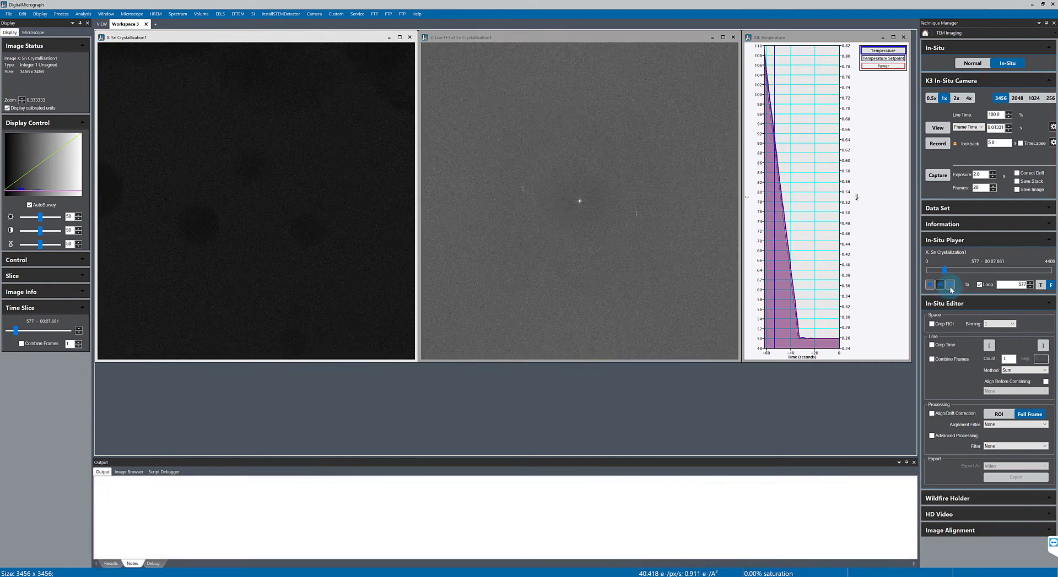
{"action": "left_click", "coordinate": [966, 284]}
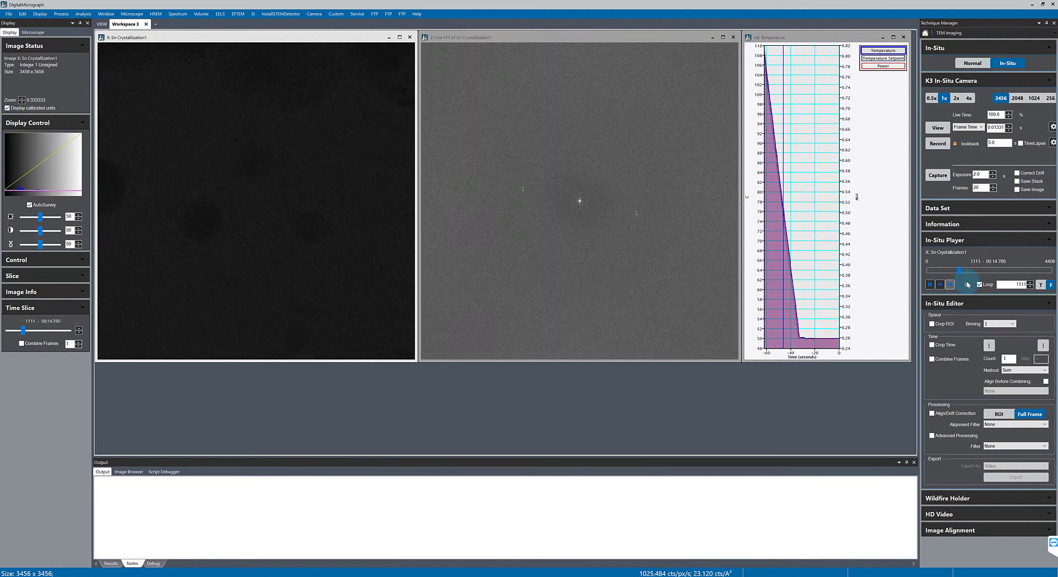
{"action": "left_click", "coordinate": [930, 285]}
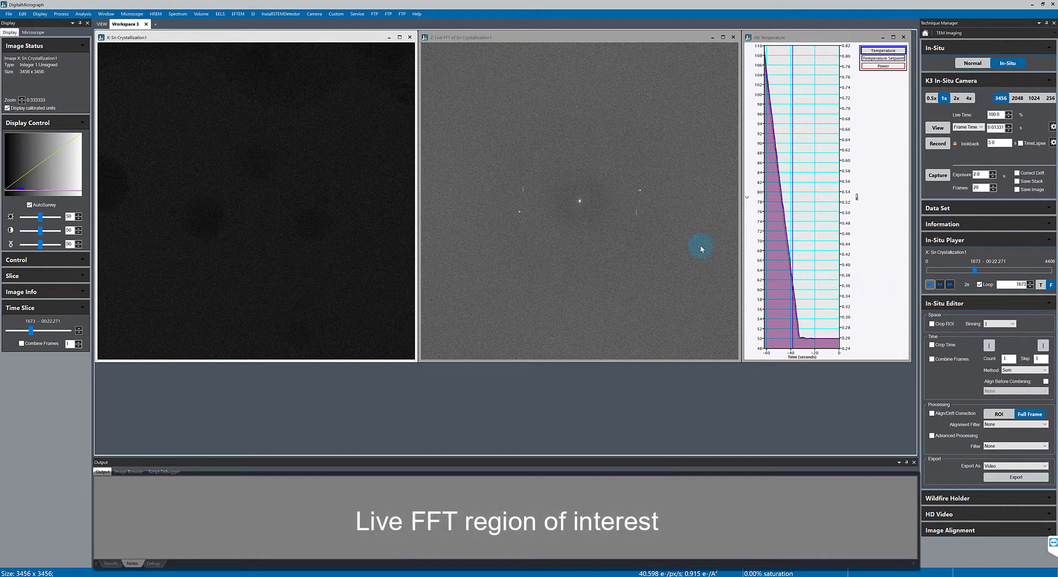
Draw a square live FFT region of interest about 79 nm wide on the image and move it above the dark particles near the centre.
{"action": "right_click", "coordinate": [278, 187]}
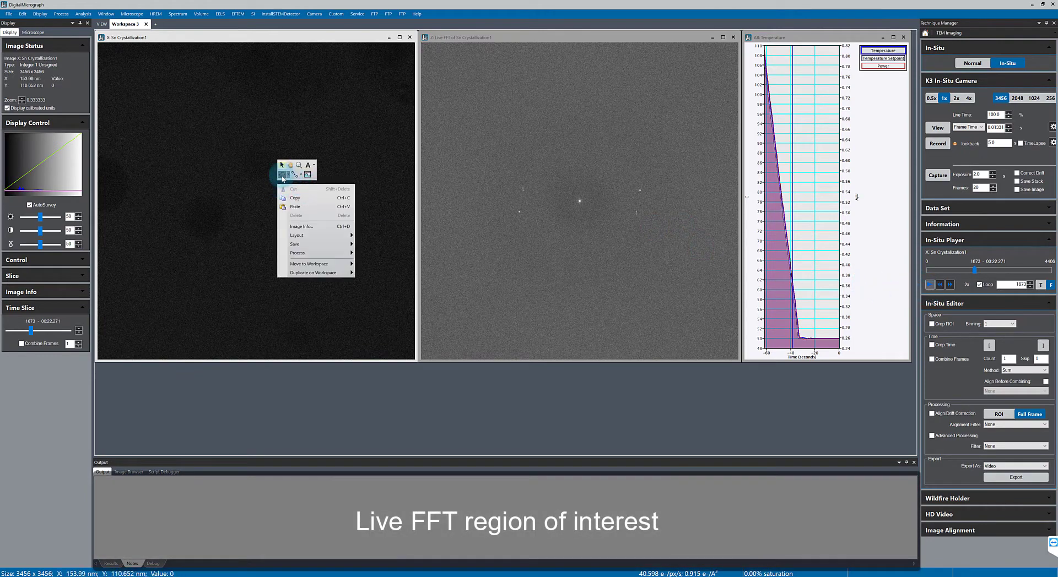
{"action": "left_click", "coordinate": [287, 175]}
{"action": "left_click", "coordinate": [291, 184]}
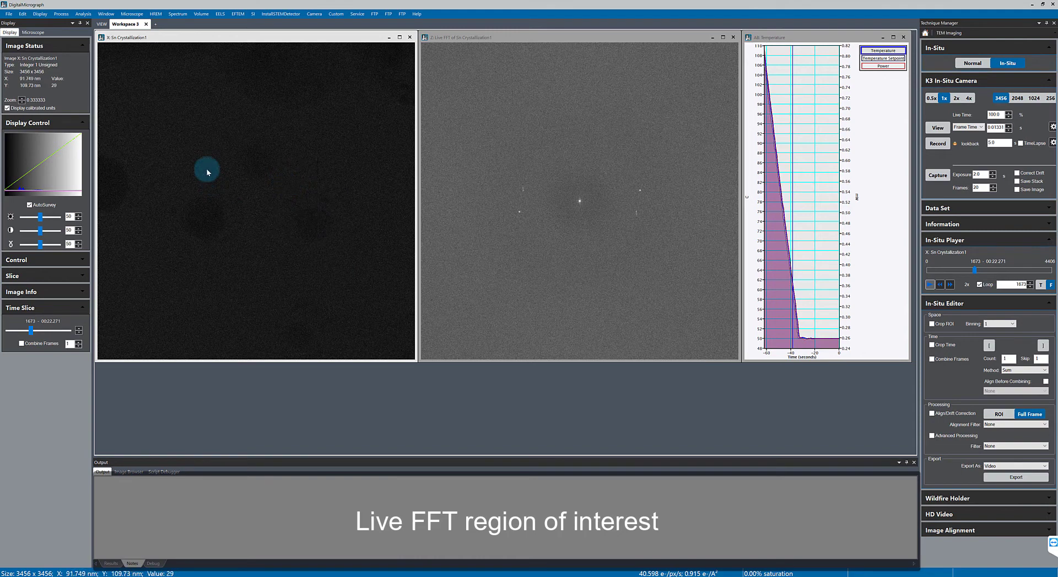
{"action": "left_click_drag", "start_coordinate": [207, 169], "coordinate": [300, 263]}
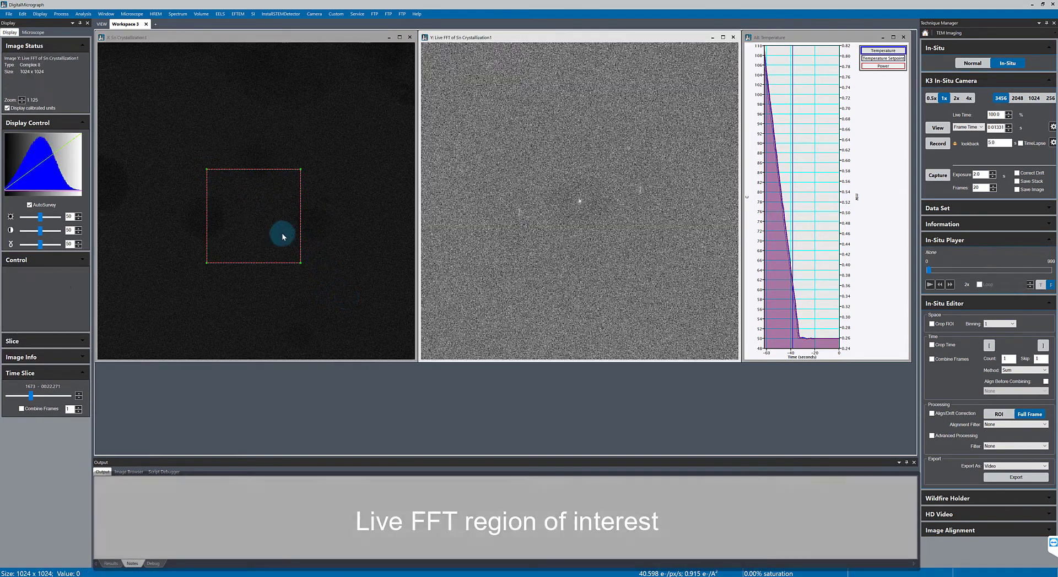
{"action": "left_click_drag", "start_coordinate": [282, 232], "coordinate": [259, 178]}
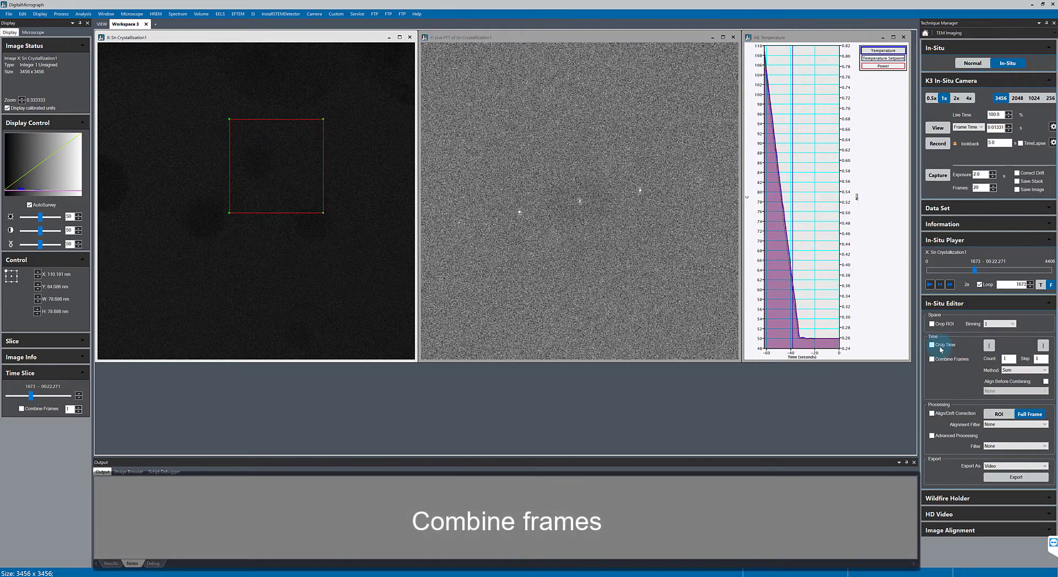
Enable frame combining for the data set with a count of 10 and a step of 10.
{"action": "left_click", "coordinate": [947, 361]}
{"action": "left_click", "coordinate": [1004, 359]}
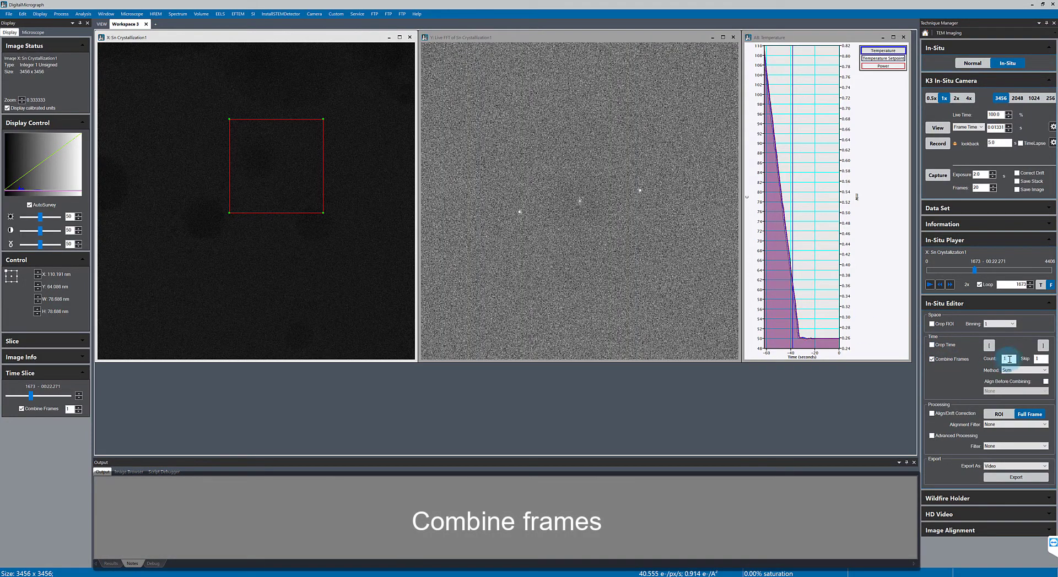
{"action": "type", "text": "0"}
{"action": "key", "text": "Tab"}
{"action": "type", "text": "10"}
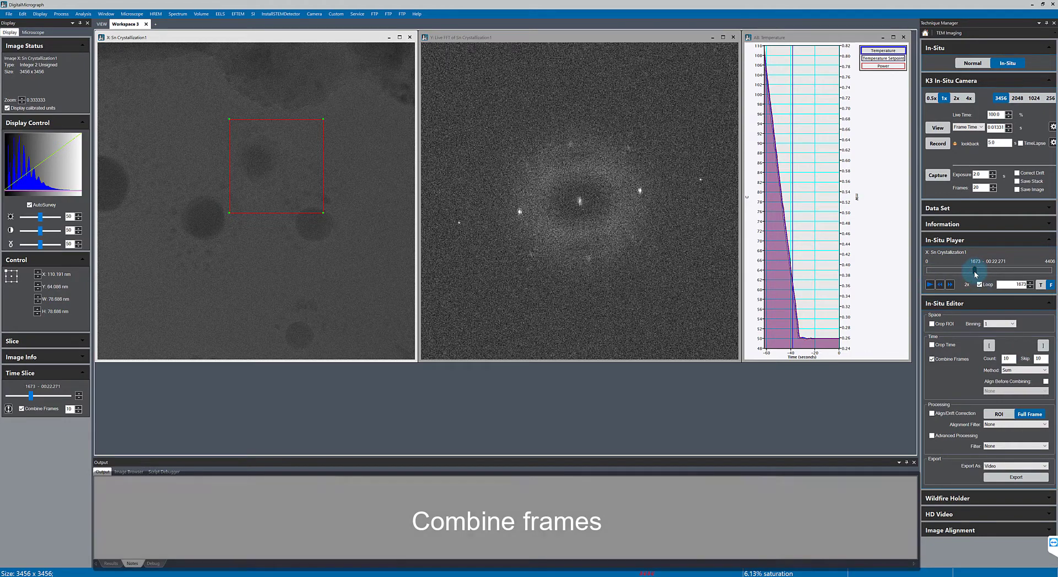
Go to frame 1529 and magnify the image to a zoom of 2 near the left edge of the region of interest.
{"action": "left_click_drag", "start_coordinate": [972, 274], "coordinate": [969, 274]}
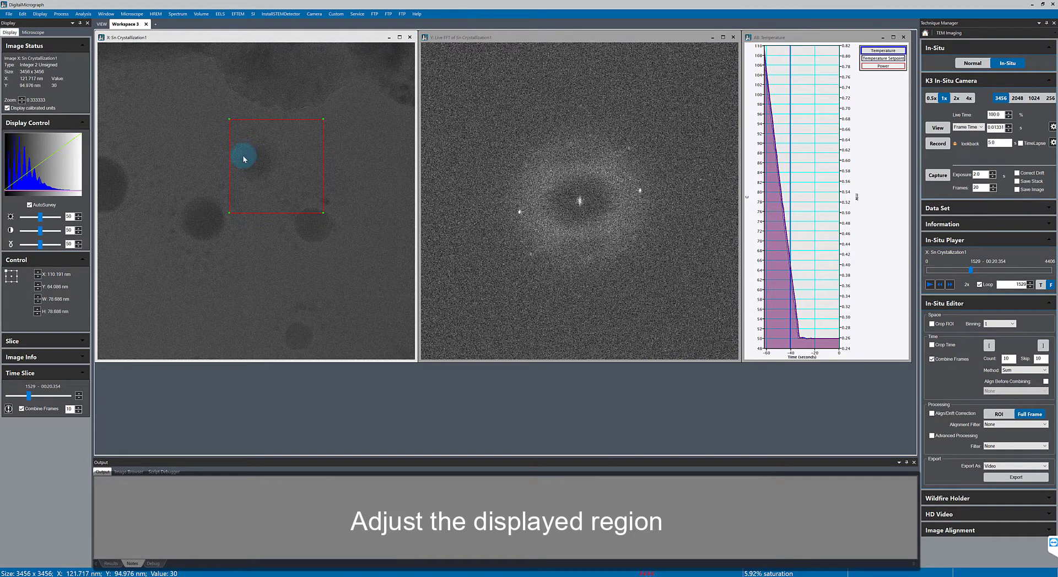
{"action": "scroll", "coordinate": [241, 157], "scroll_direction": "up", "scroll_amount": 1}
{"action": "scroll", "coordinate": [241, 162], "scroll_direction": "up", "scroll_amount": 1}
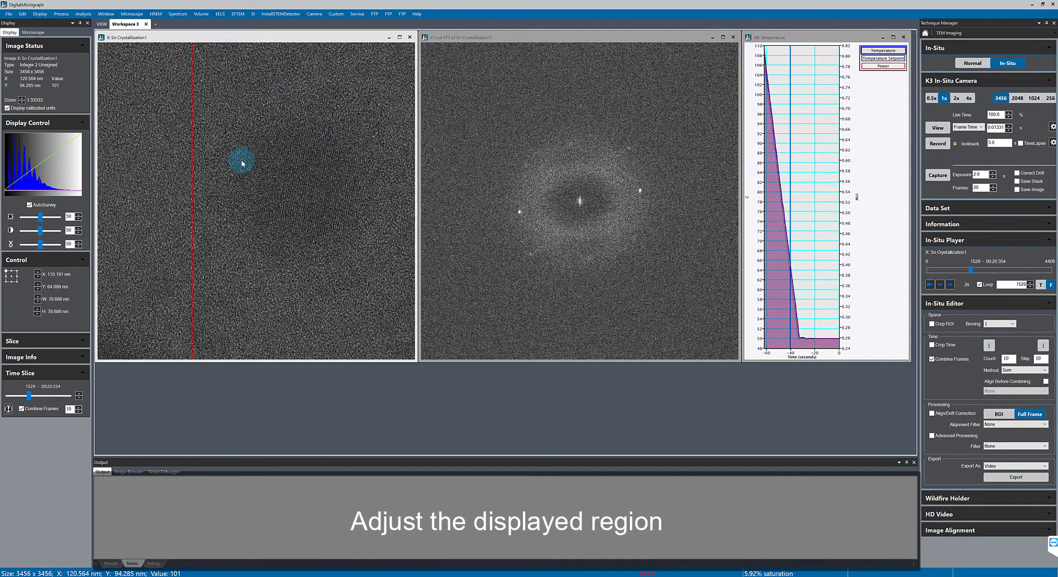
{"action": "scroll", "coordinate": [241, 161], "scroll_direction": "up", "scroll_amount": 1}
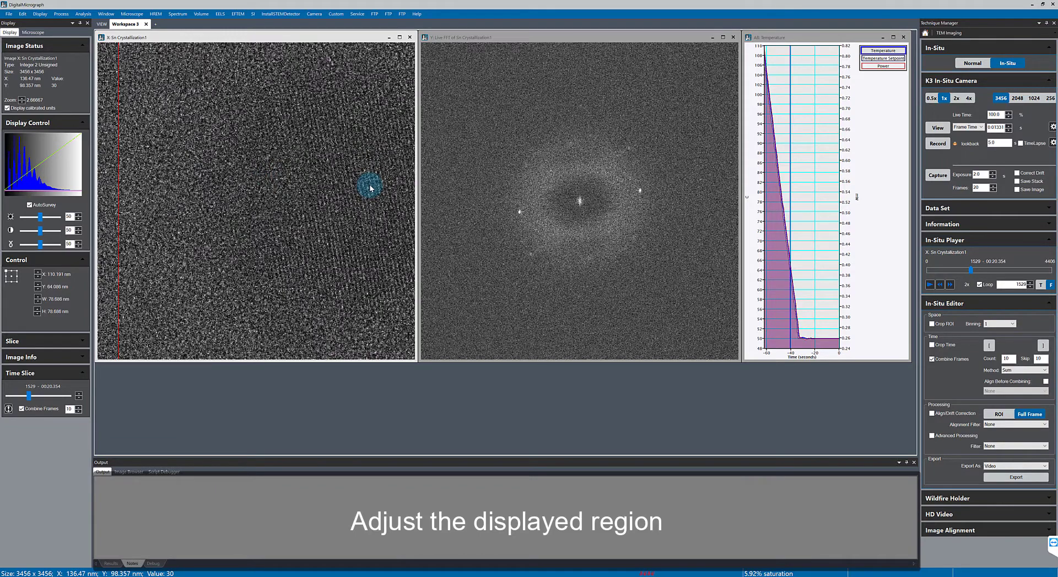
{"action": "left_click", "coordinate": [21, 100]}
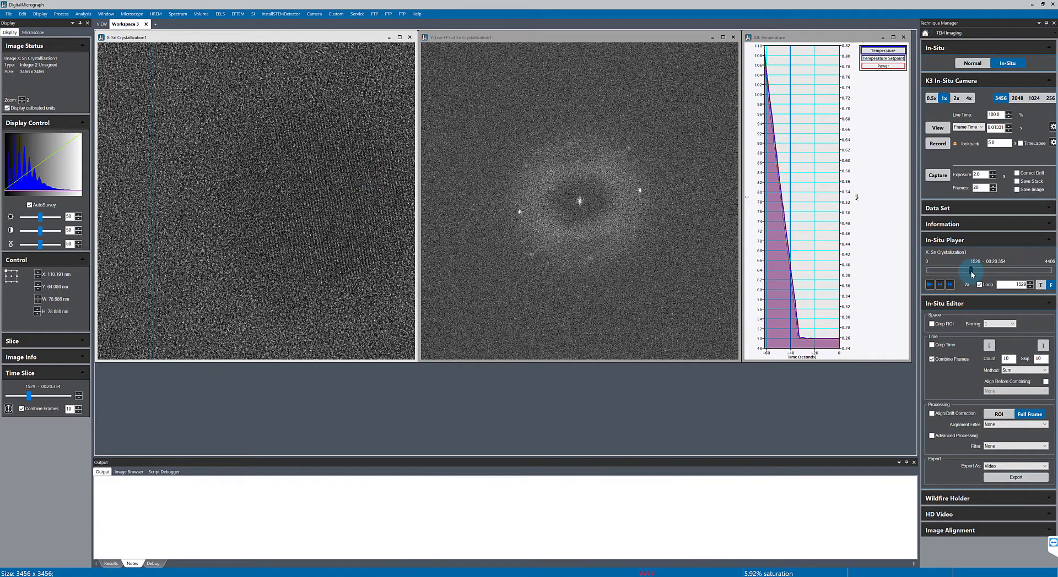
{"action": "left_click_drag", "start_coordinate": [972, 274], "coordinate": [971, 273]}
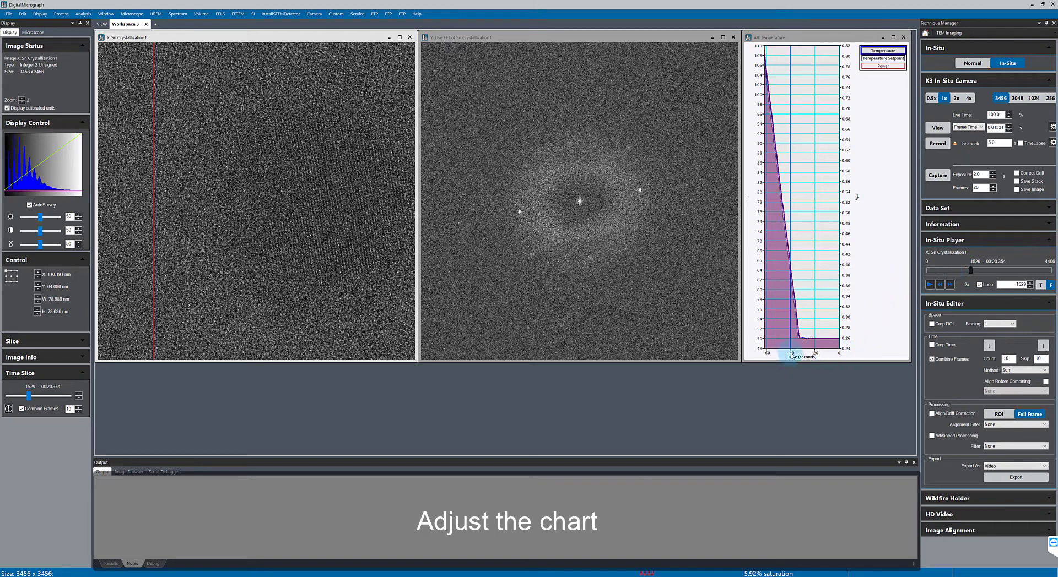
Rescale the Temperature chart to about -41.5 to -39.8 seconds and 59.5 to 69 °C around the current-frame marker.
{"action": "left_click_drag", "start_coordinate": [791, 352], "coordinate": [852, 353]}
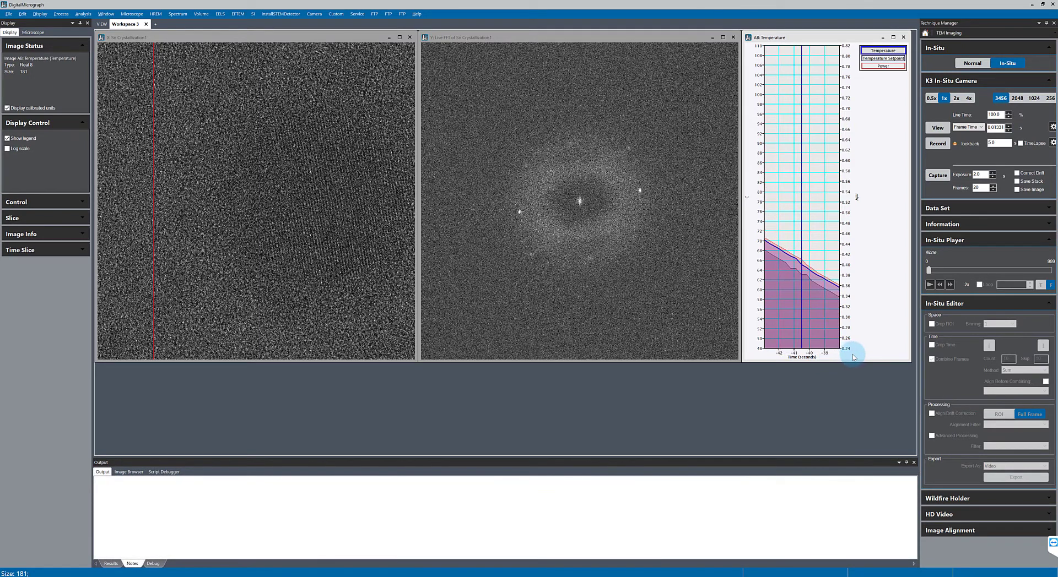
{"action": "left_click", "coordinate": [759, 277]}
{"action": "left_click_drag", "start_coordinate": [759, 277], "coordinate": [761, 175]}
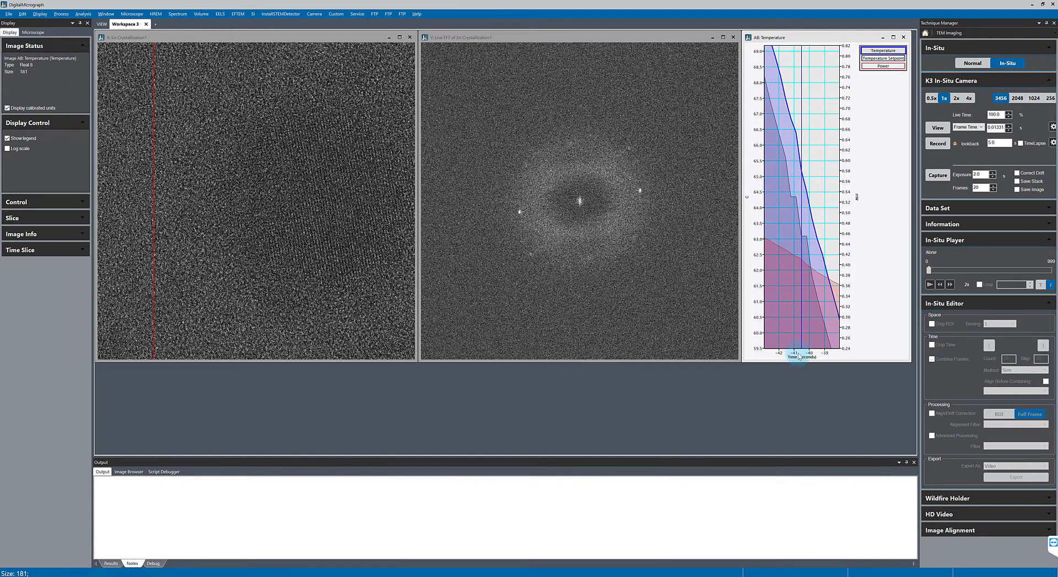
{"action": "left_click_drag", "start_coordinate": [786, 356], "coordinate": [827, 356]}
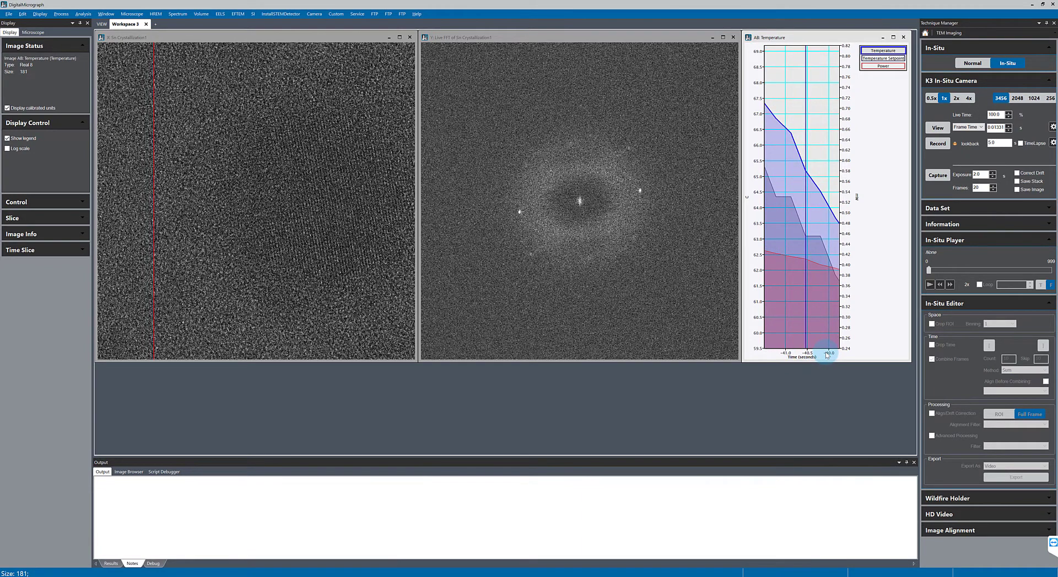
Step back and forth through the combined frames between 1509 and 1539 to examine the crystallization onset, ending on frame 1529.
{"action": "left_click", "coordinate": [314, 276]}
{"action": "left_click_drag", "start_coordinate": [986, 274], "coordinate": [971, 274]}
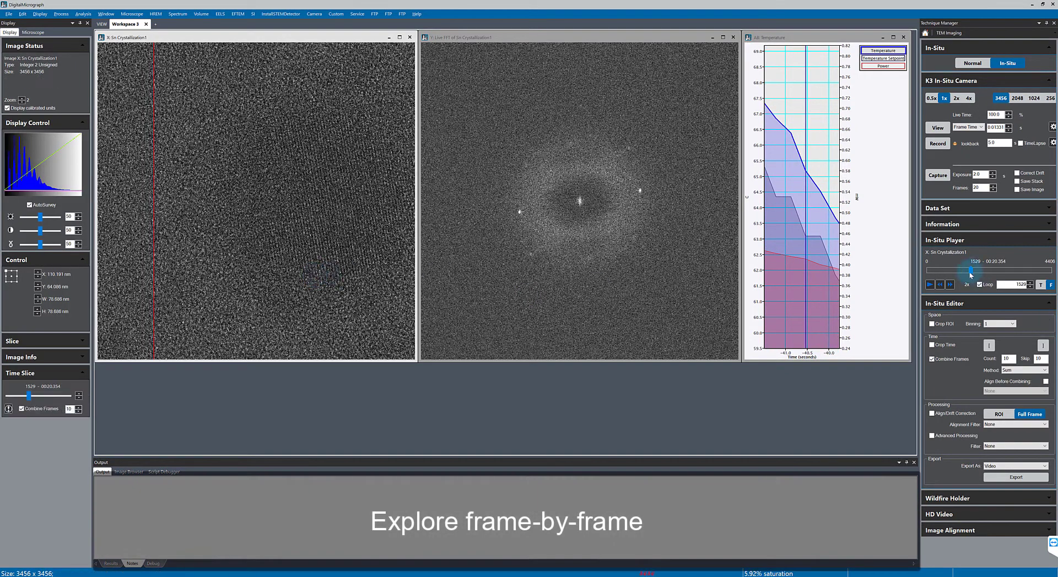
{"action": "key", "text": "Left"}
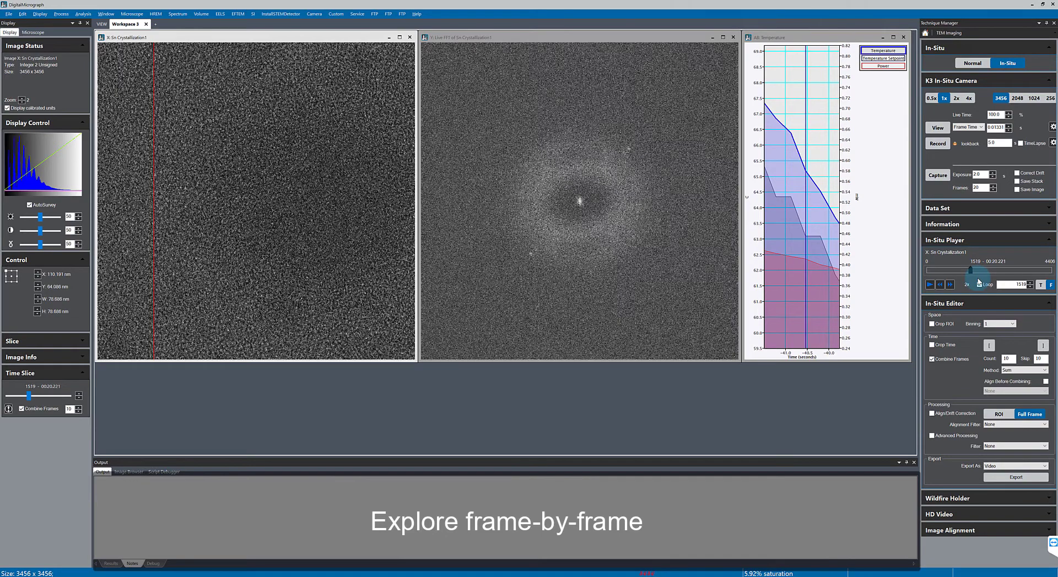
{"action": "left_click", "coordinate": [978, 285]}
{"action": "key", "text": "Right"}
{"action": "key", "text": "Right"}
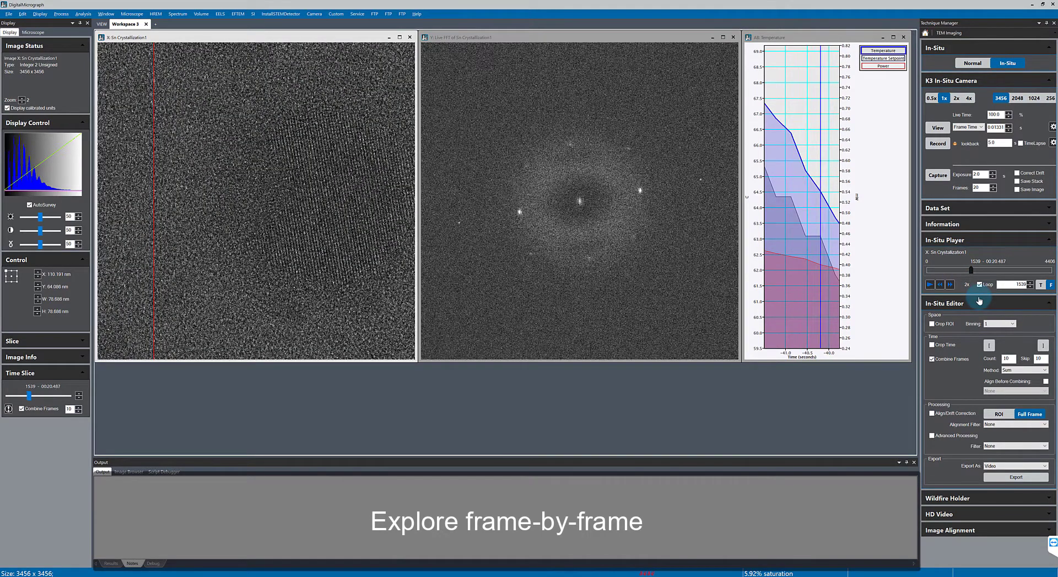
{"action": "key", "text": "Left"}
{"action": "key", "text": "Left"}
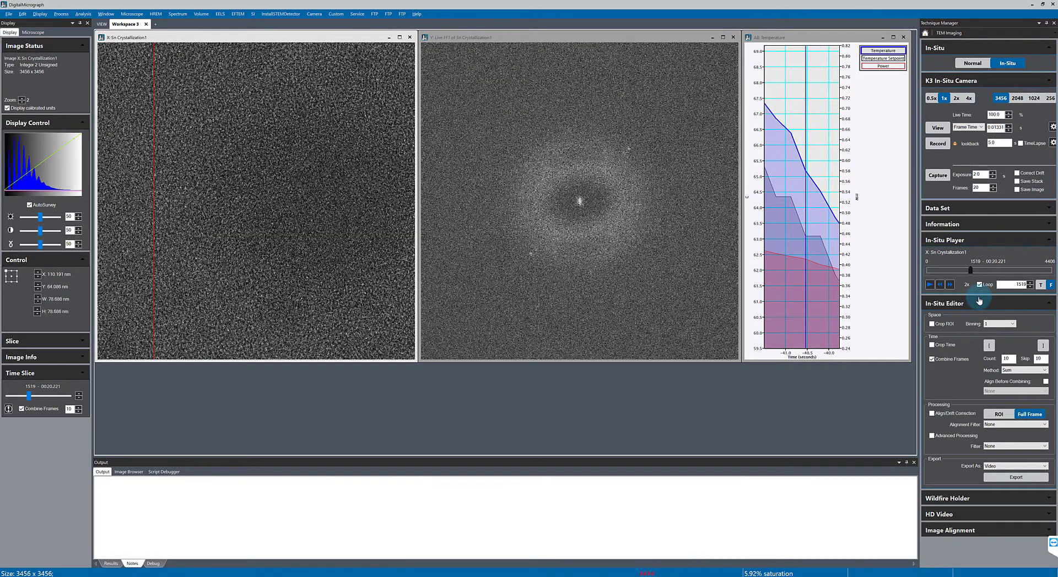
{"action": "key", "text": "Left"}
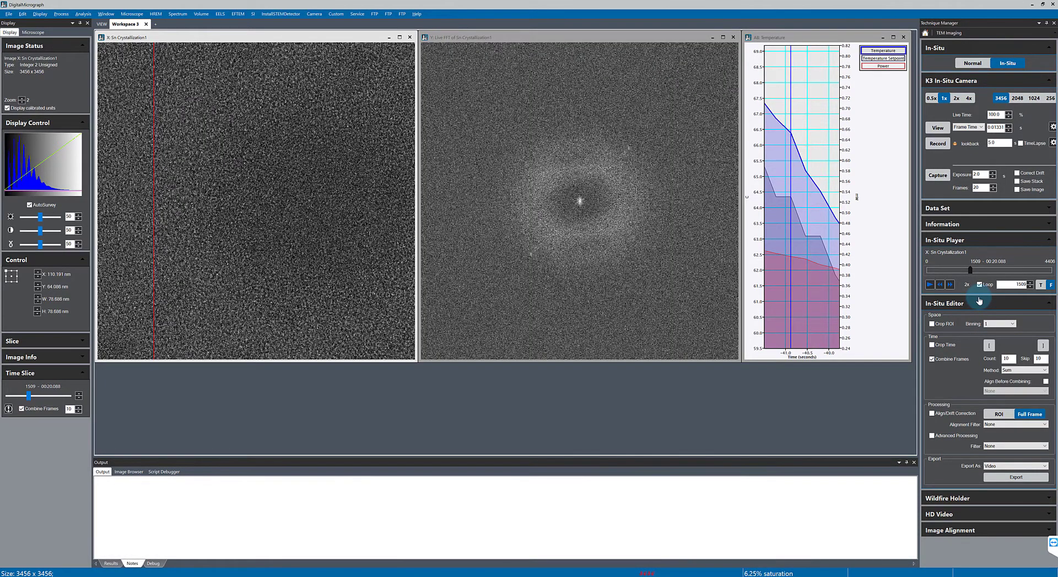
{"action": "key", "text": "Right"}
{"action": "key", "text": "Right"}
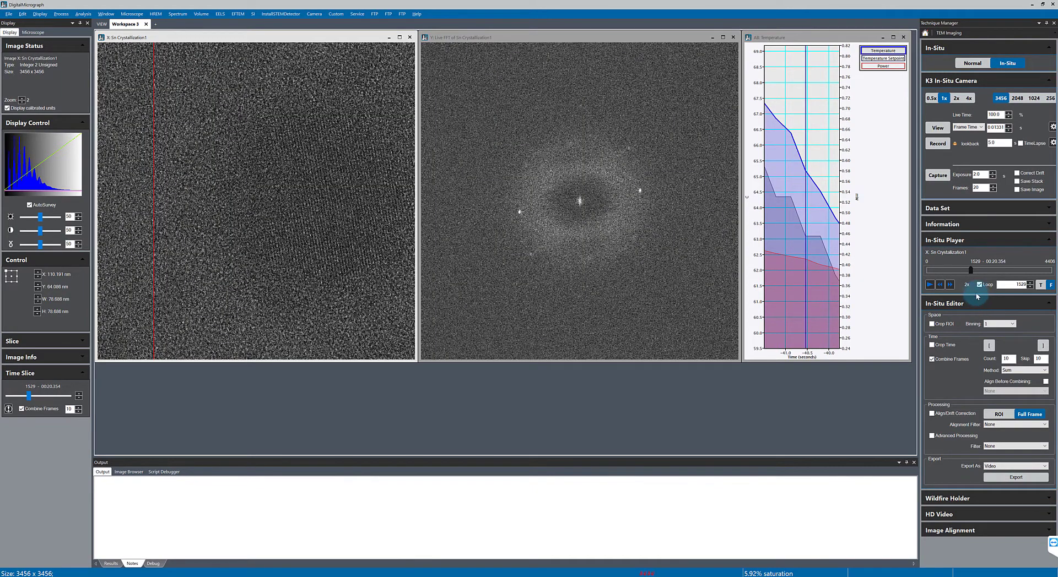
Enable time cropping for the data set and set the crop range from frame 1499 to frame 1821.
{"action": "key", "text": "Left"}
{"action": "key", "text": "Left"}
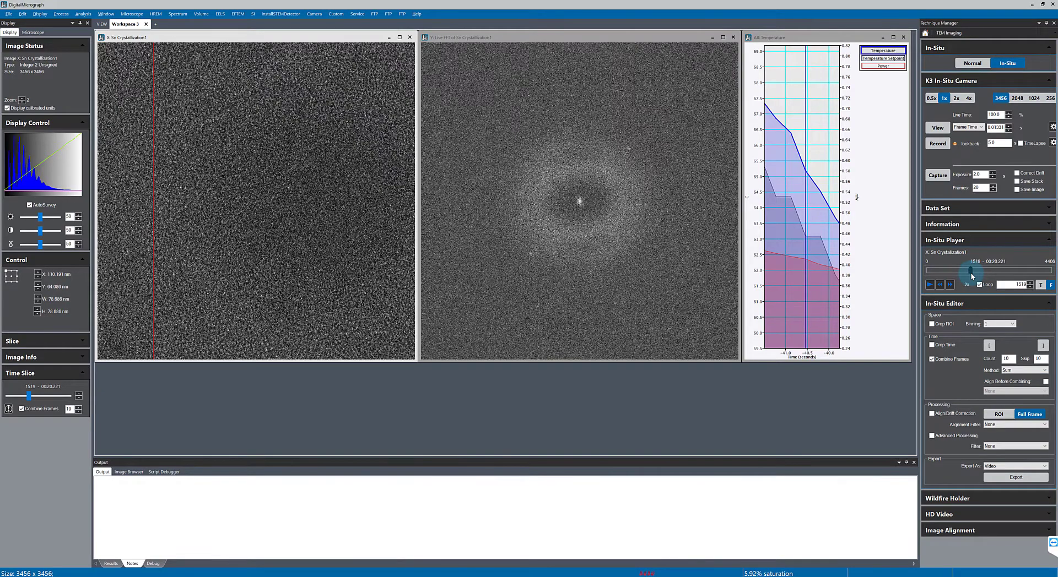
{"action": "key", "text": "Left"}
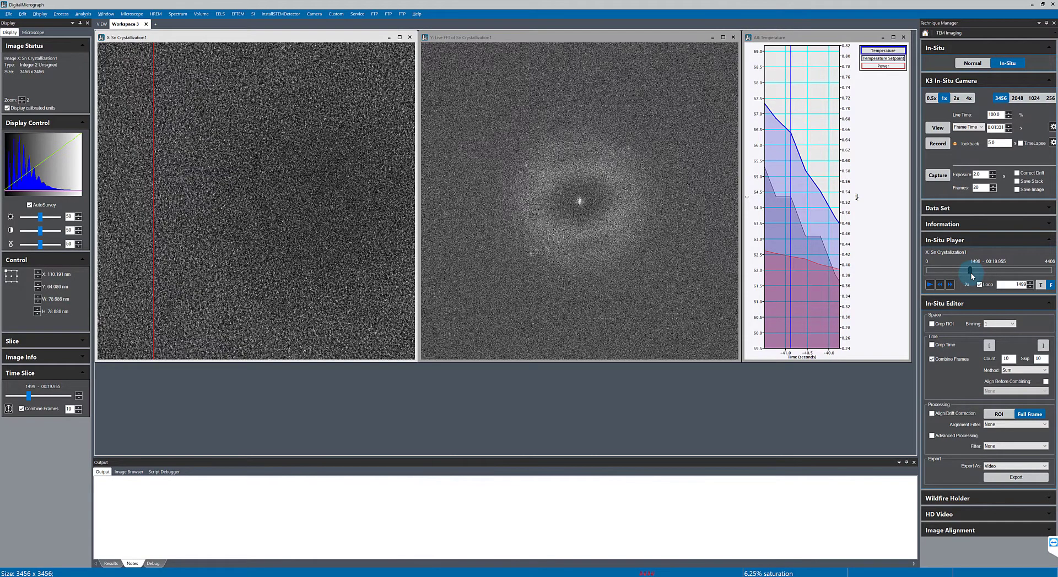
{"action": "left_click", "coordinate": [944, 345]}
{"action": "left_click", "coordinate": [988, 347]}
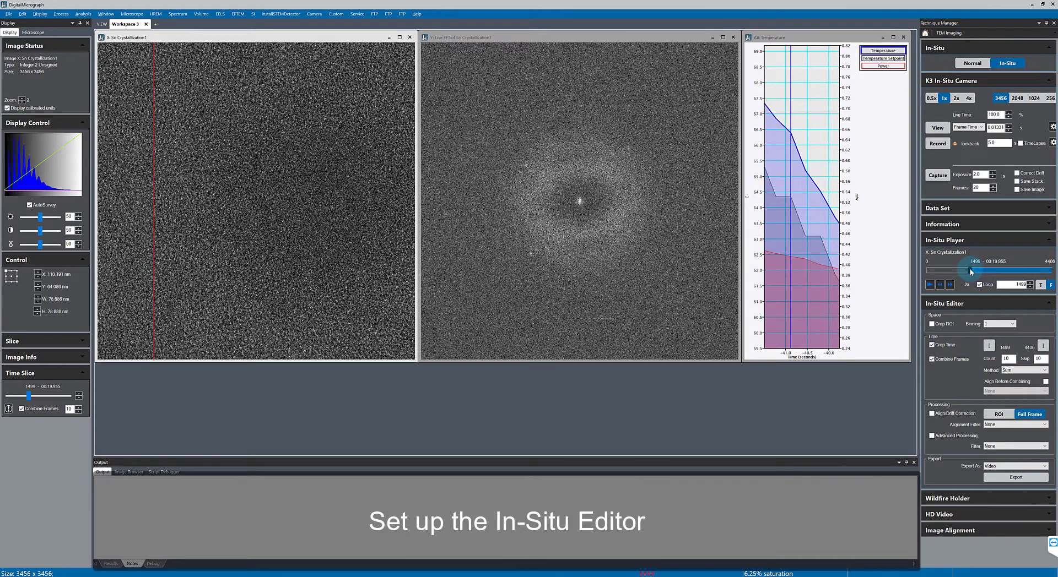
{"action": "left_click_drag", "start_coordinate": [974, 271], "coordinate": [980, 272]}
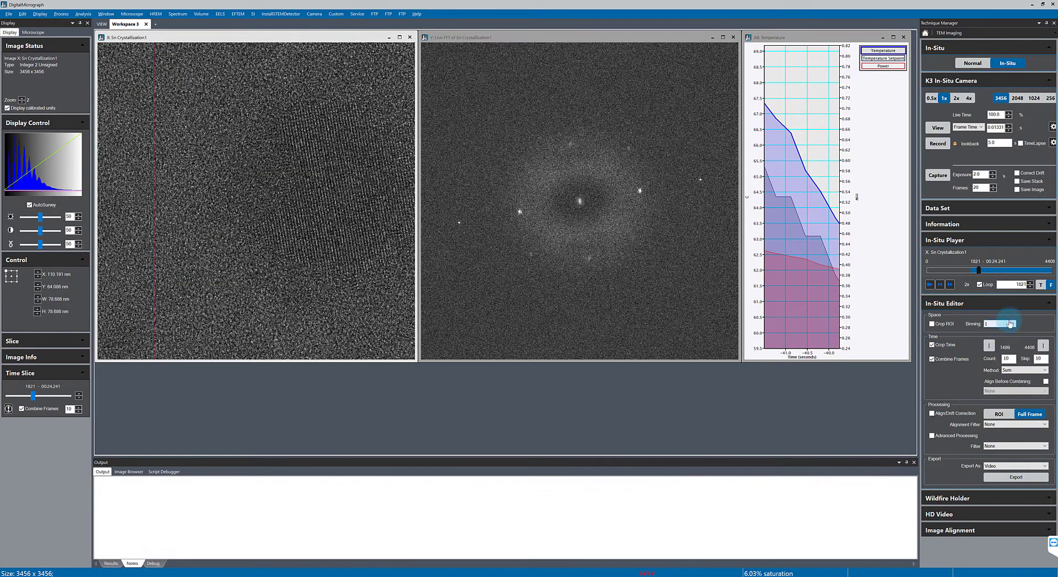
{"action": "left_click", "coordinate": [1042, 346]}
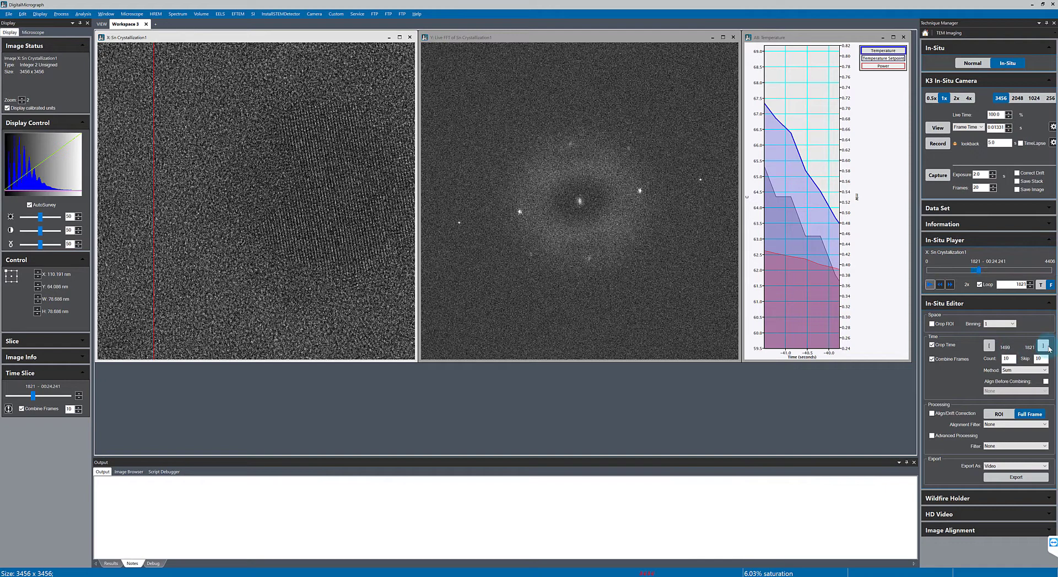
{"action": "left_click", "coordinate": [931, 345]}
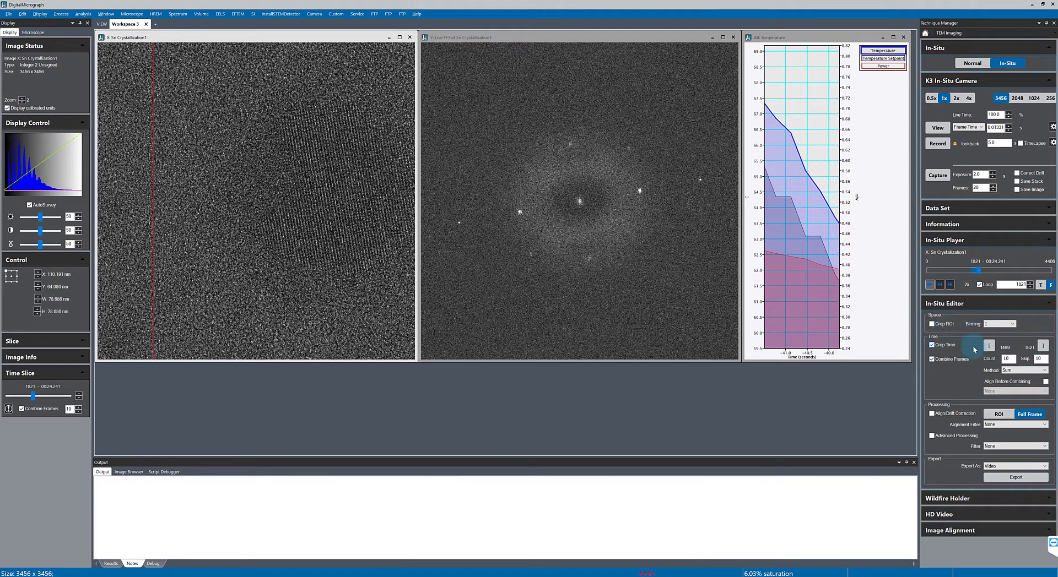
Set the frame combining to a count of 5 and a step of 1.
{"action": "left_click_drag", "start_coordinate": [1011, 358], "coordinate": [967, 361]}
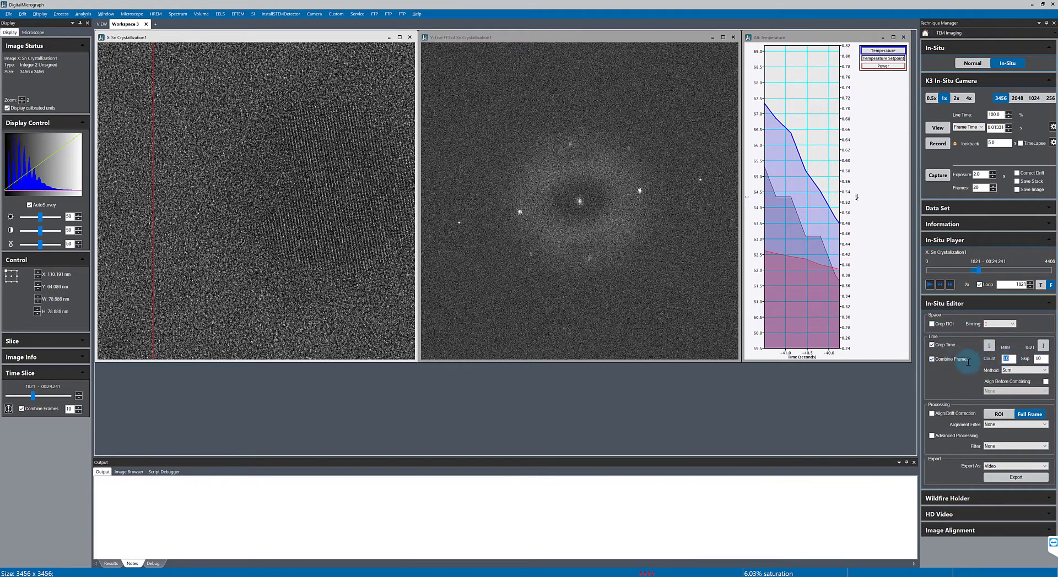
{"action": "type", "text": "5"}
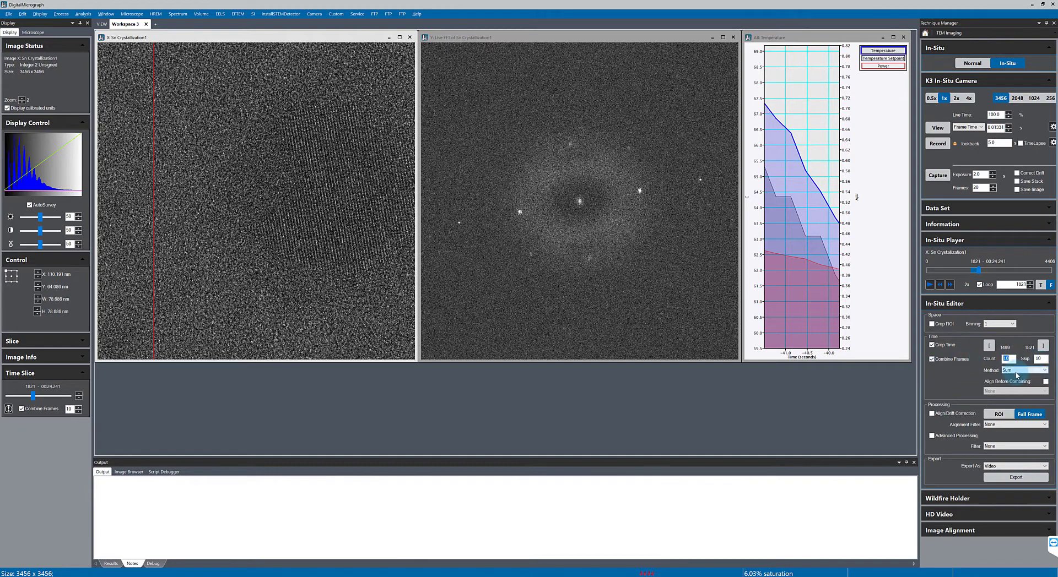
{"action": "double_click", "coordinate": [1040, 359]}
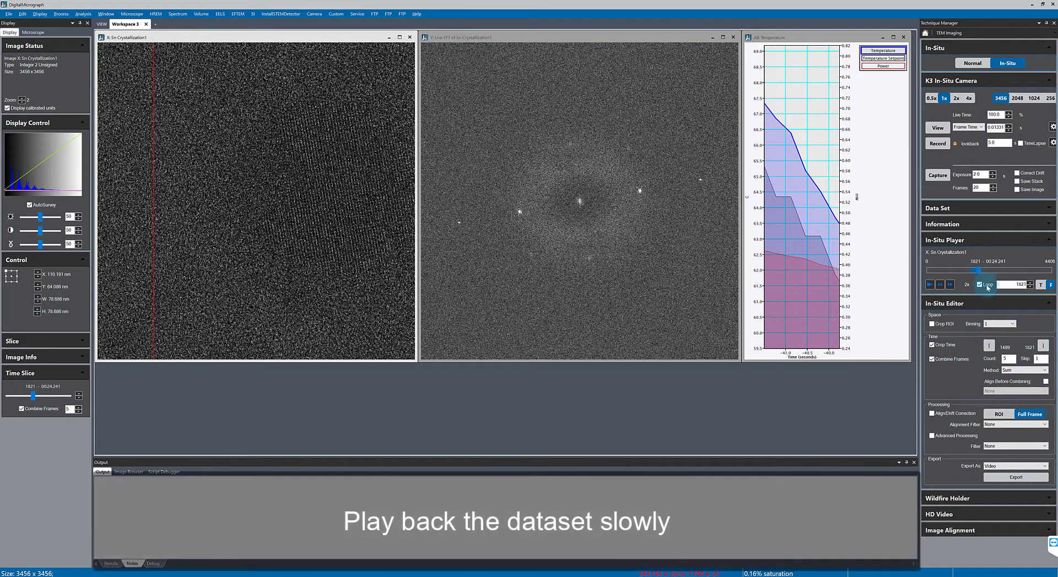
Play back the time-cropped range slowed to 1/4x speed to examine the crystallization, and stop the playback.
{"action": "left_click_drag", "start_coordinate": [979, 273], "coordinate": [973, 270]}
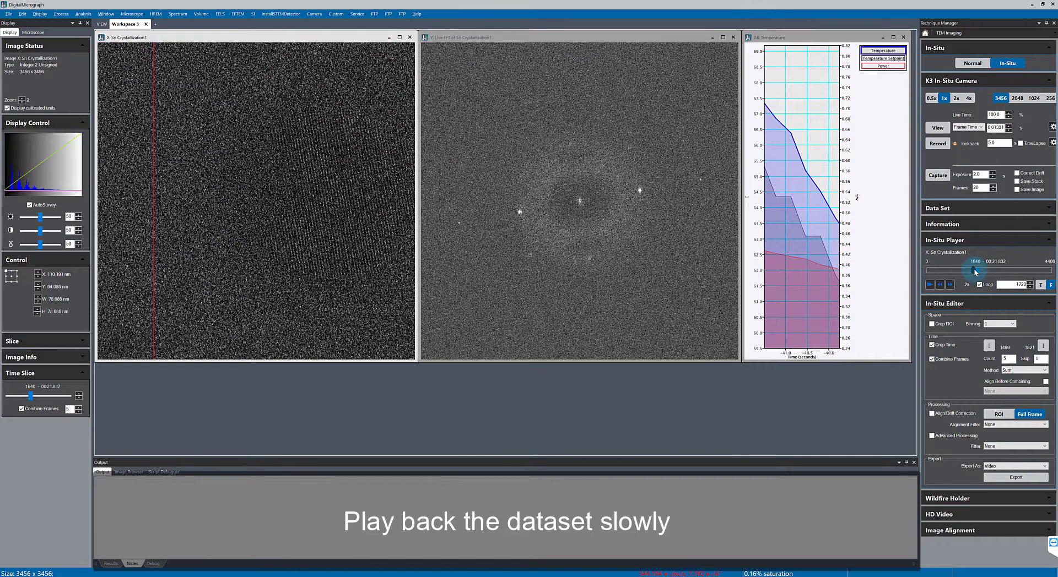
{"action": "left_click", "coordinate": [930, 285]}
{"action": "left_click", "coordinate": [940, 285]}
{"action": "left_click", "coordinate": [939, 285]}
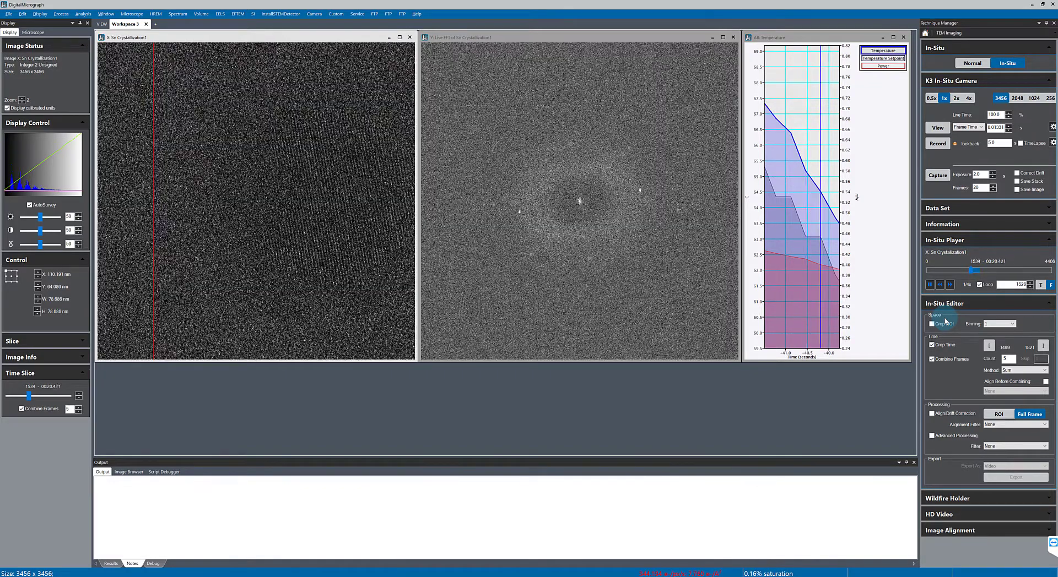
{"action": "left_click", "coordinate": [930, 285]}
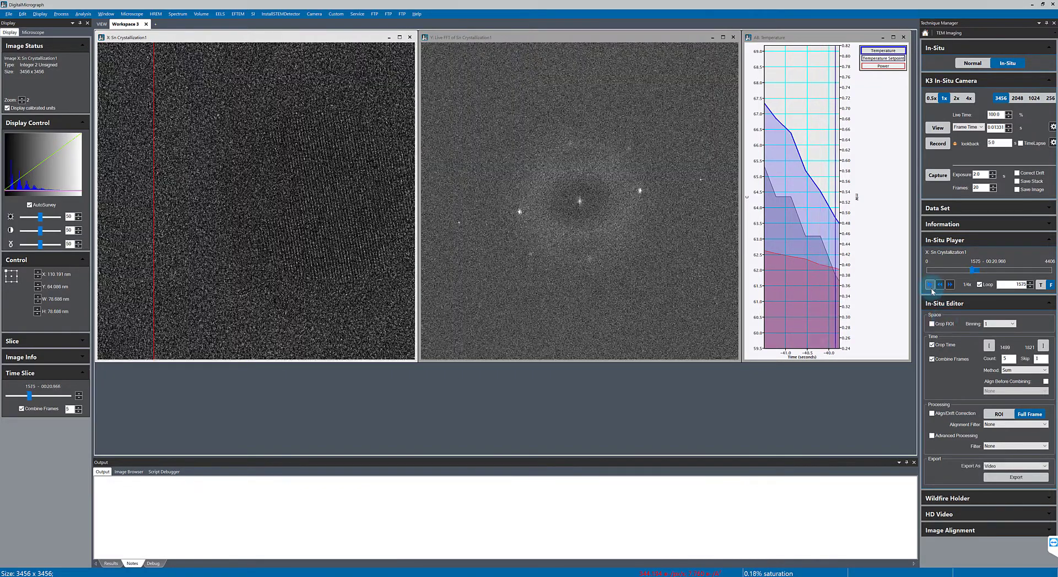